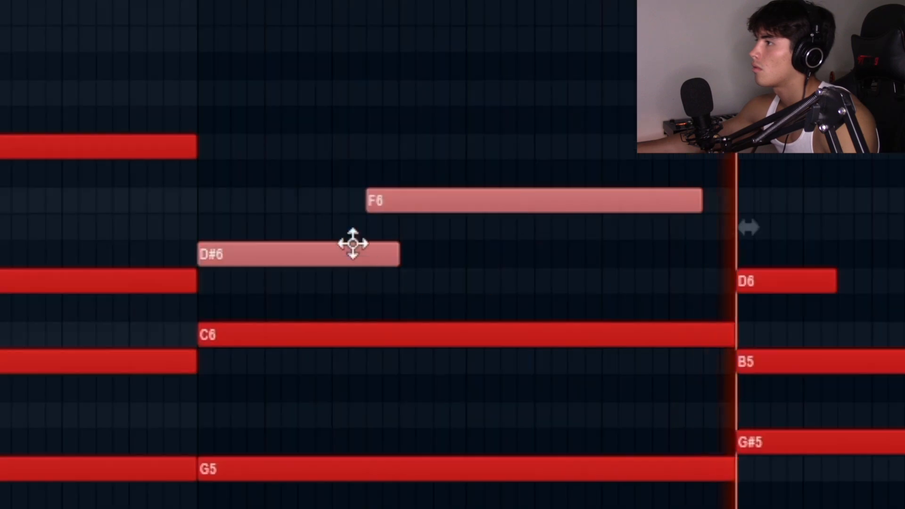
Place a D#6 note at the start of bar 7 and extend the final B5, G#5 and D5 chord notes almost to bar 9
shift+drag(352, 256, 887, 286)
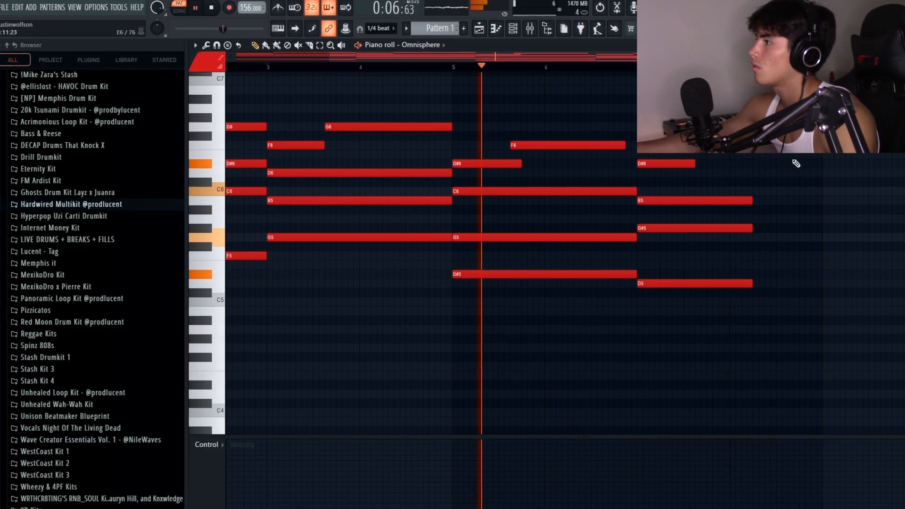
ctrl+drag(743, 295, 808, 215)
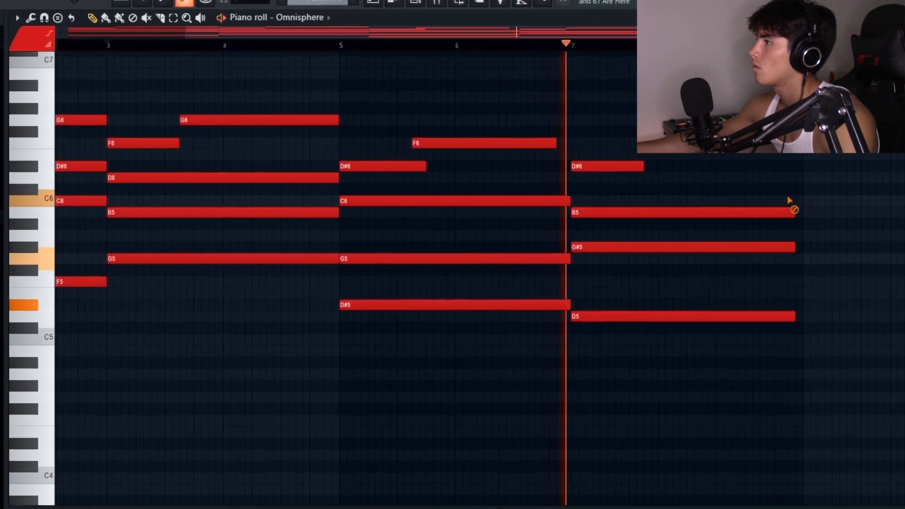
key(ctrl+d)
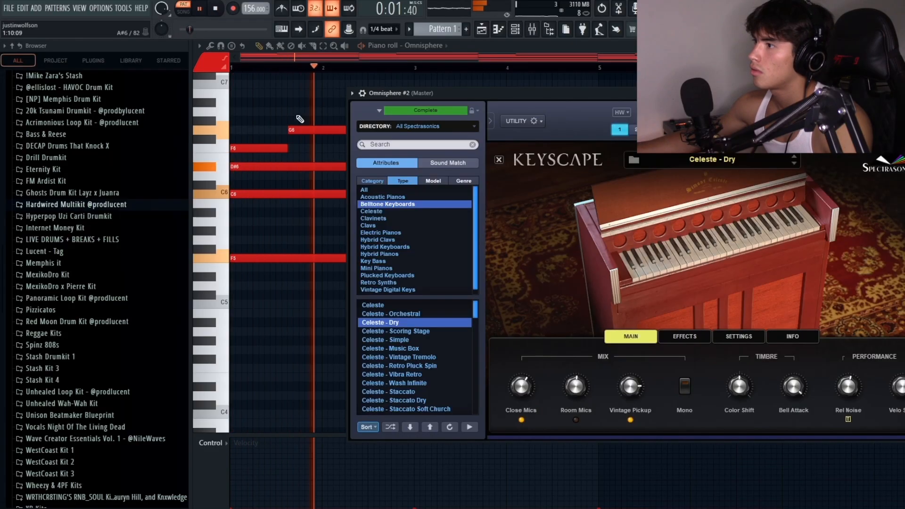
Audition the Belltone Keyboards preset that follows Celeste - Dry on Omnisphere #2
key(Down)
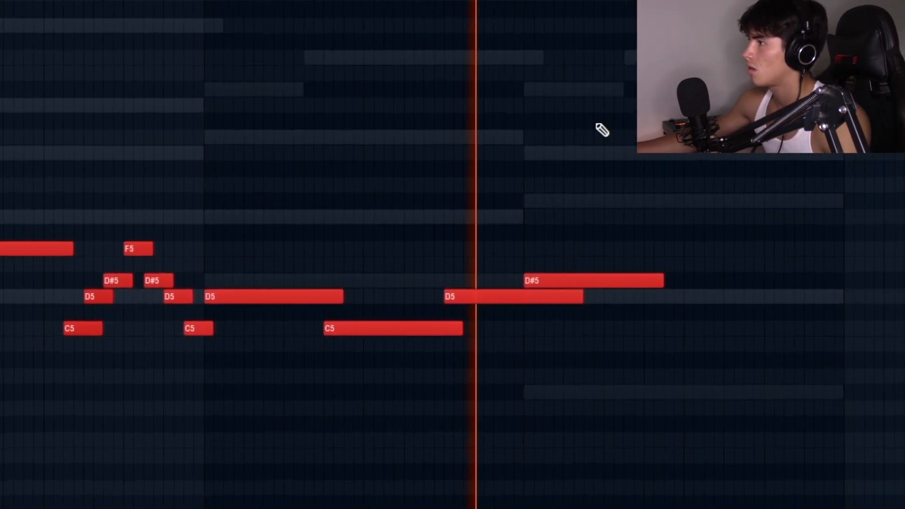
Finish the Omnisphere #3 melody with an F5 note late in bar 7 and a G#5 note from mid-bar 8, playing it back
drag(667, 263, 656, 246)
key(space)
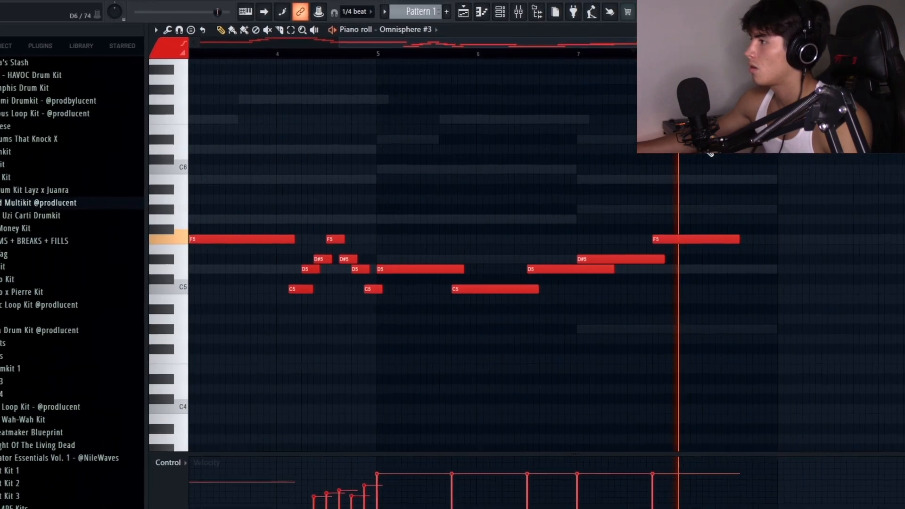
click(755, 221)
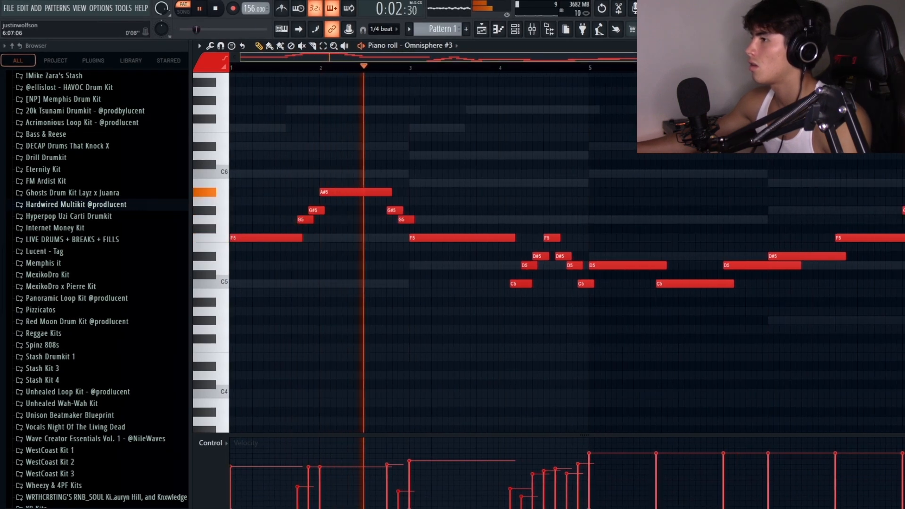
scroll(612, 56, down, 2)
scroll(517, 218, down, 3)
scroll(518, 236, up, 2)
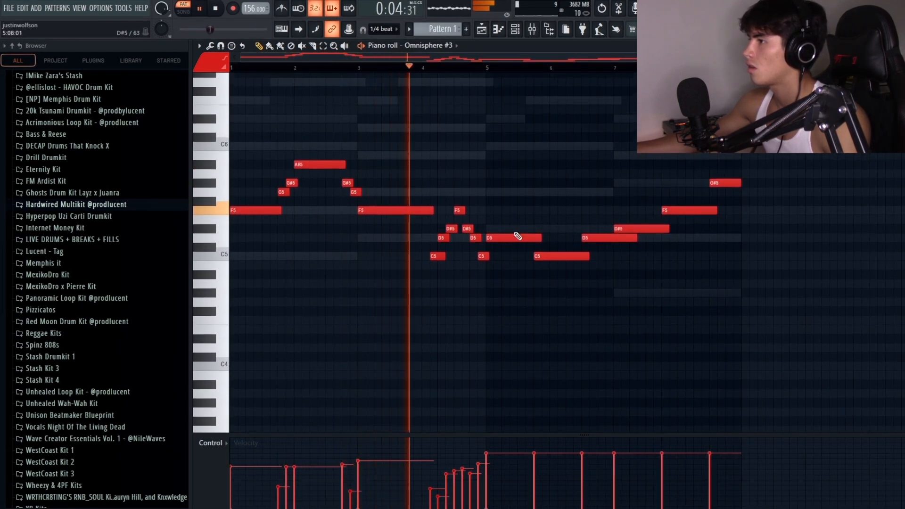
Try transposing the C#6 and F#5 notes of Omnisphere #4 down an octave
click(515, 29)
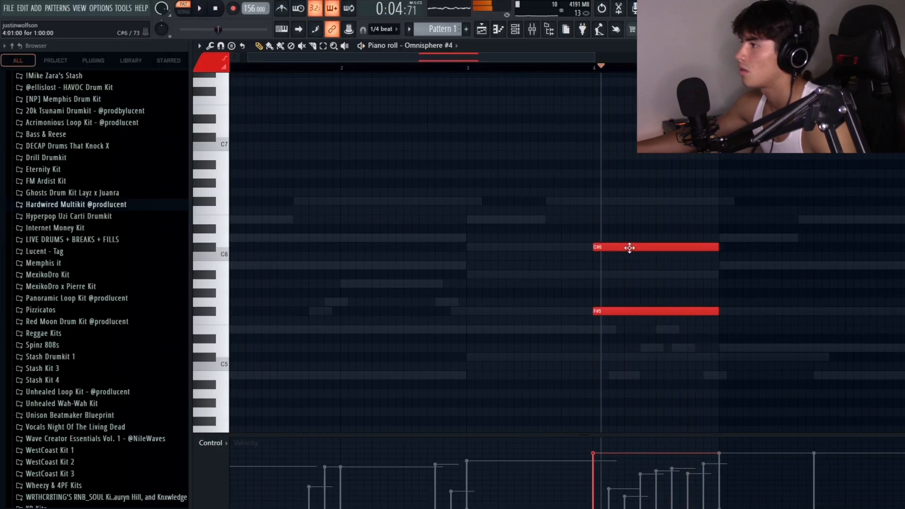
click(599, 275)
drag(677, 340, 625, 183)
key(ctrl+Down)
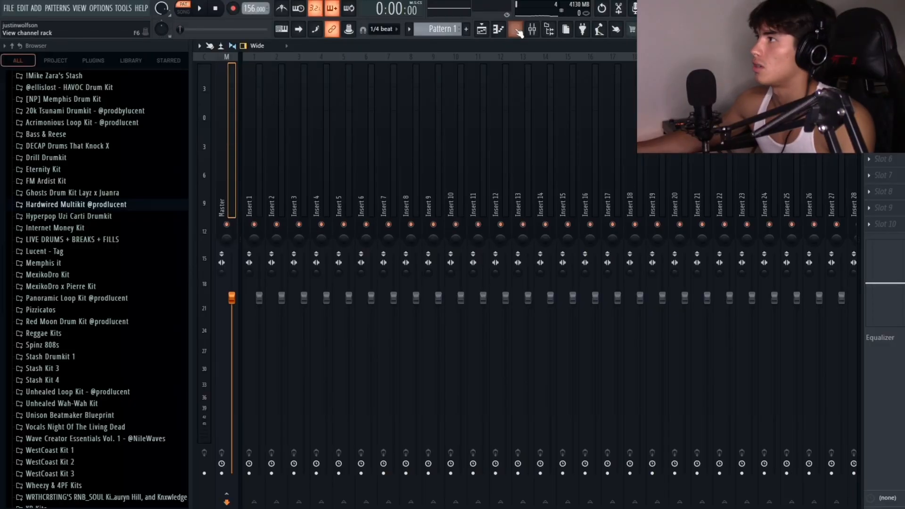
Route all three Omnisphere channels to mixer Insert 1 and load Portal on that track
click(516, 30)
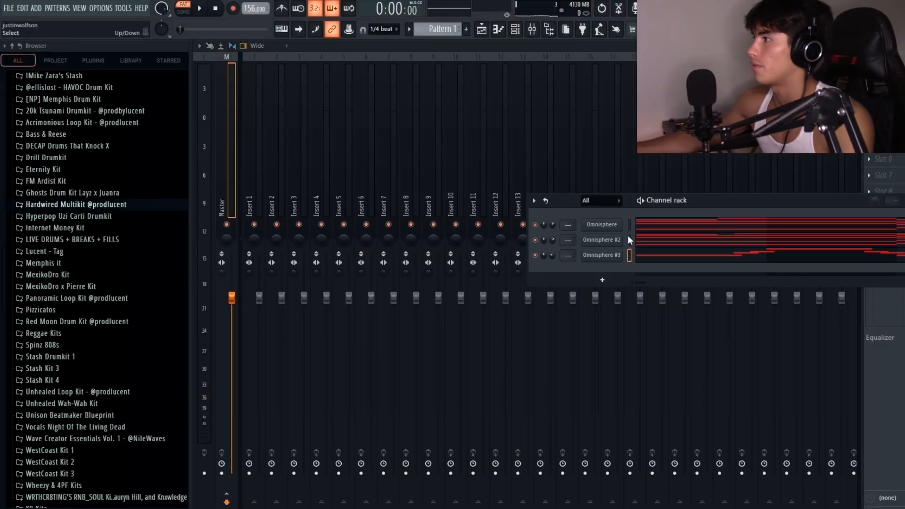
drag(546, 197, 578, 213)
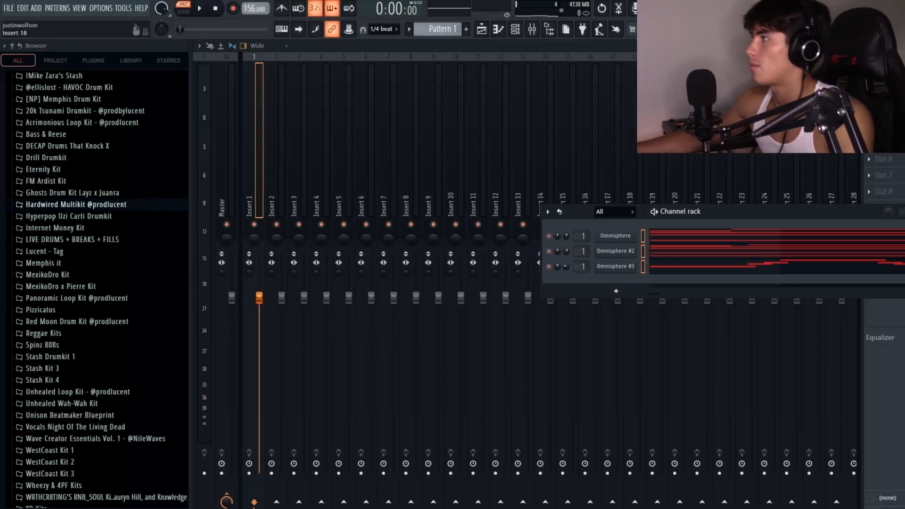
click(869, 78)
click(649, 179)
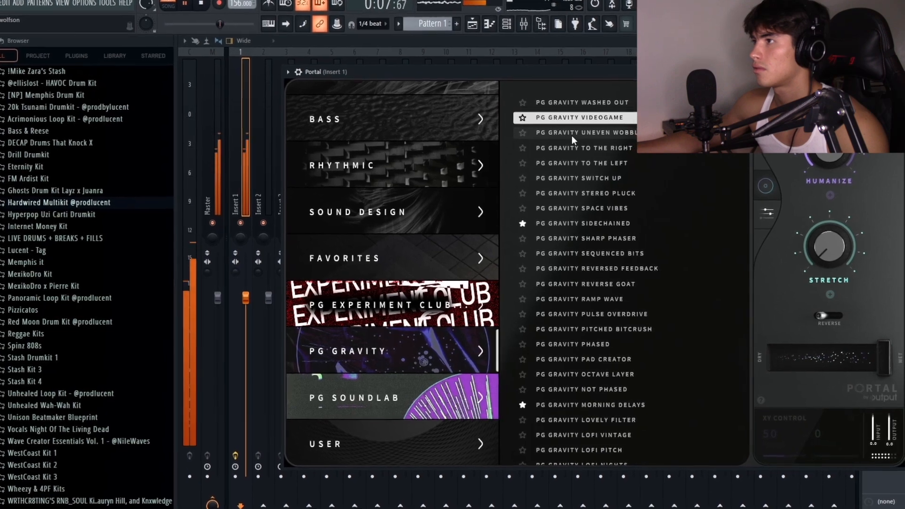
Audition the PG Gravity Uneven Wobble preset in Portal and bring up the channel rack
click(571, 134)
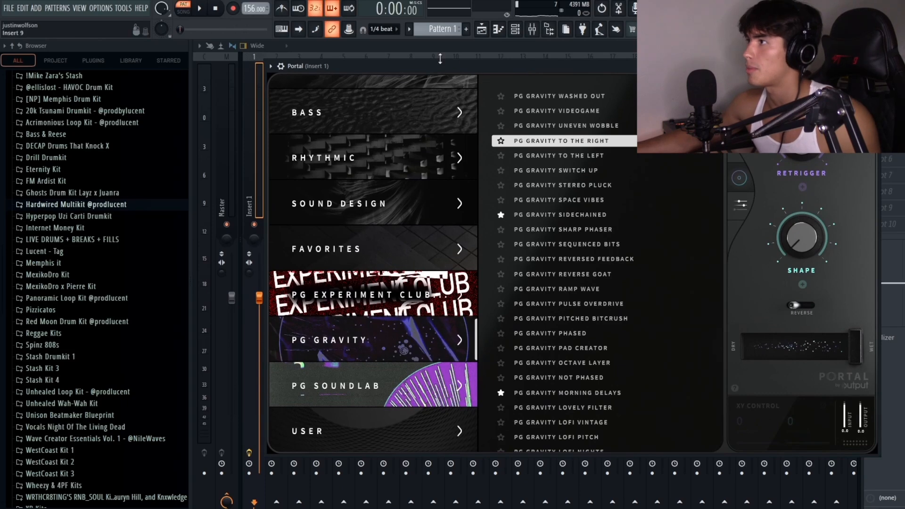
drag(438, 64, 415, 92)
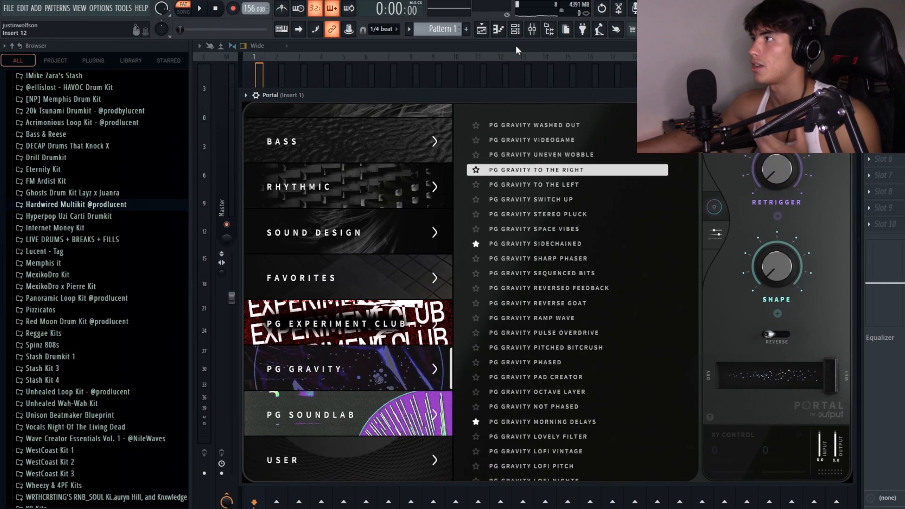
click(515, 29)
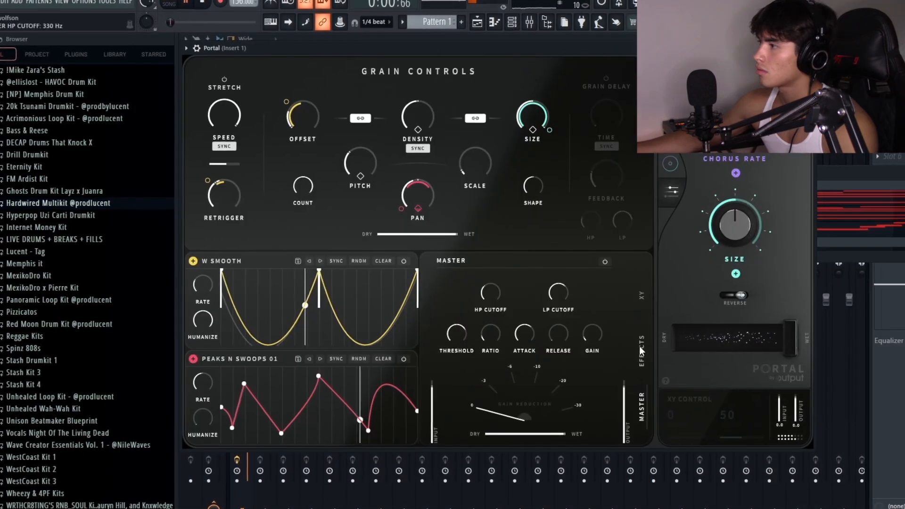
Look through the XY control and effects sections of the current Portal preset
click(642, 297)
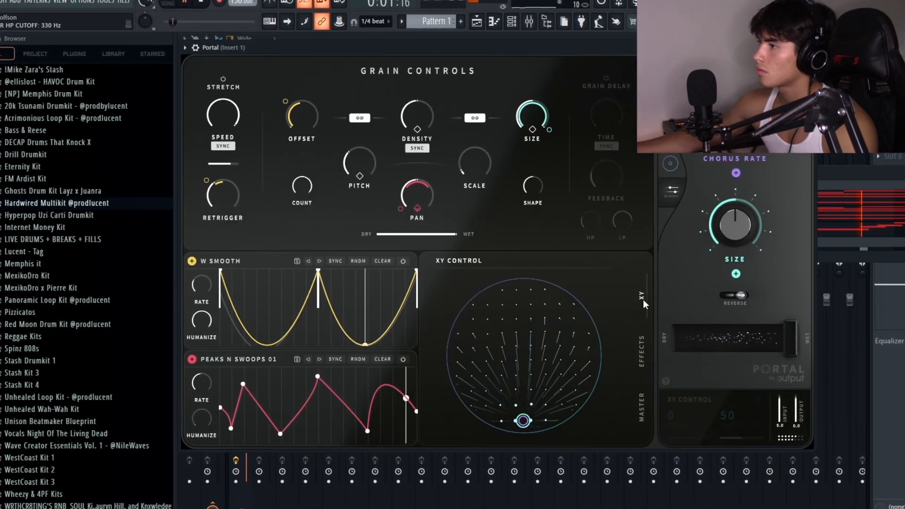
click(643, 343)
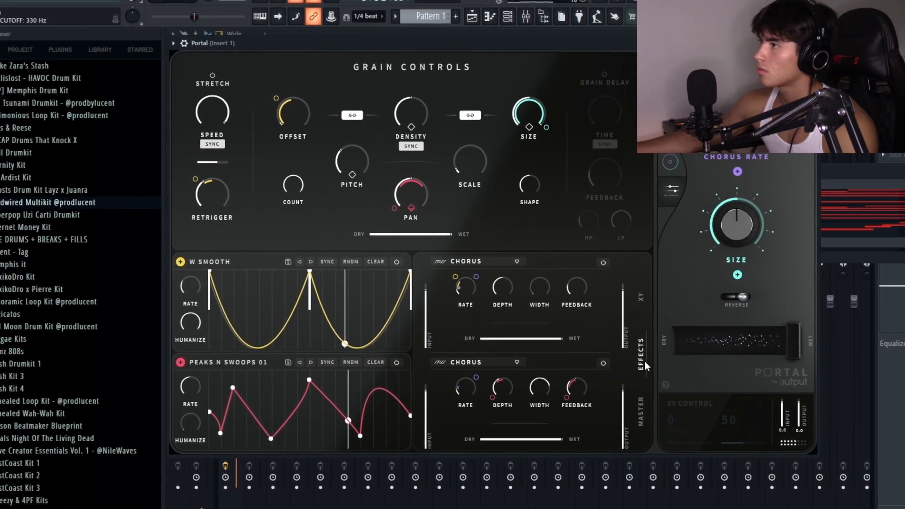
click(673, 165)
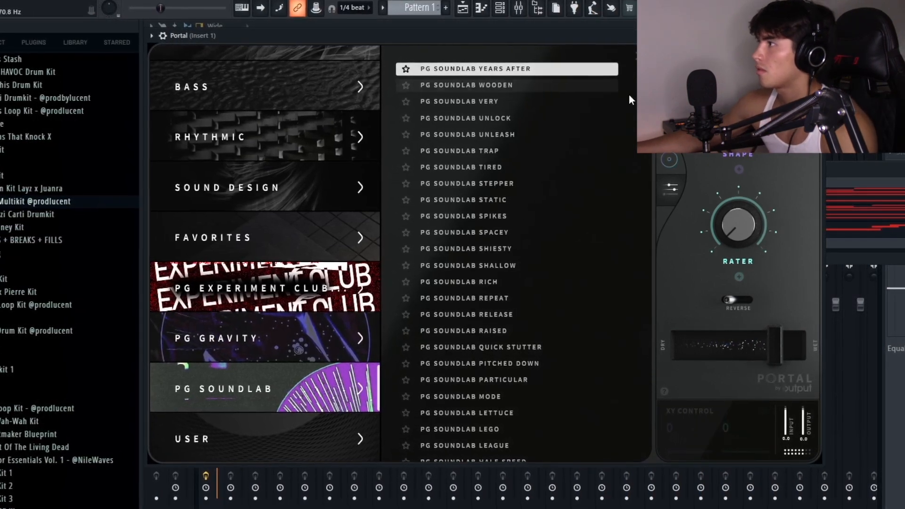
Set Portal's overall mix fully wet and check the effect choices for the Chorus slot and the master section
drag(775, 346, 807, 346)
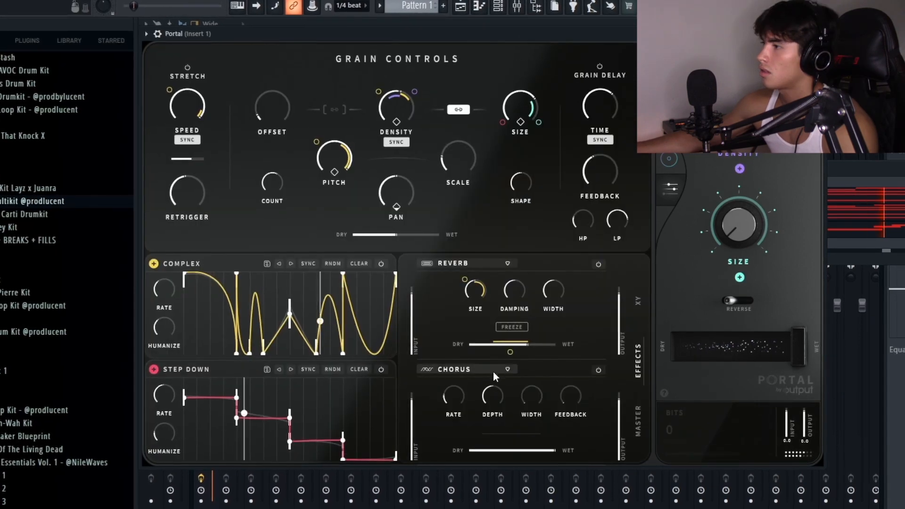
click(492, 370)
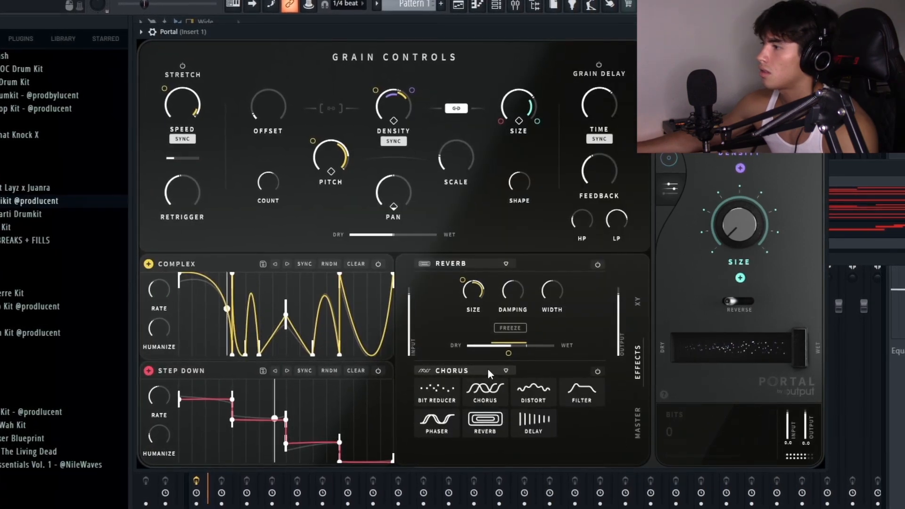
click(497, 381)
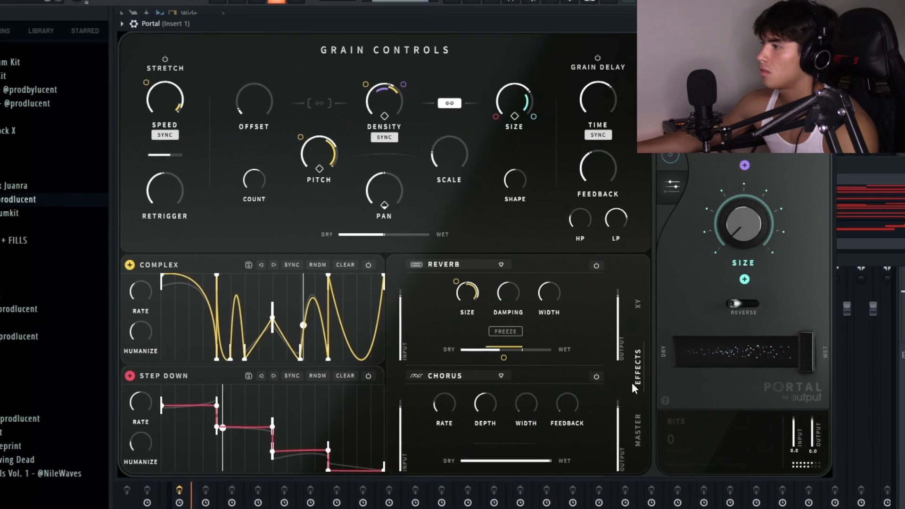
click(637, 430)
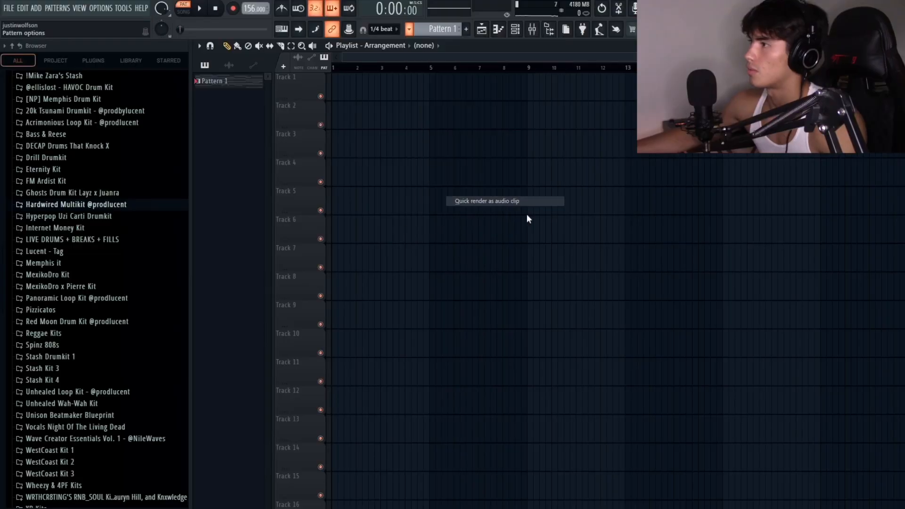
Quick-render Pattern 1 as an audio clip, close the clip's settings and check the mixer
click(523, 202)
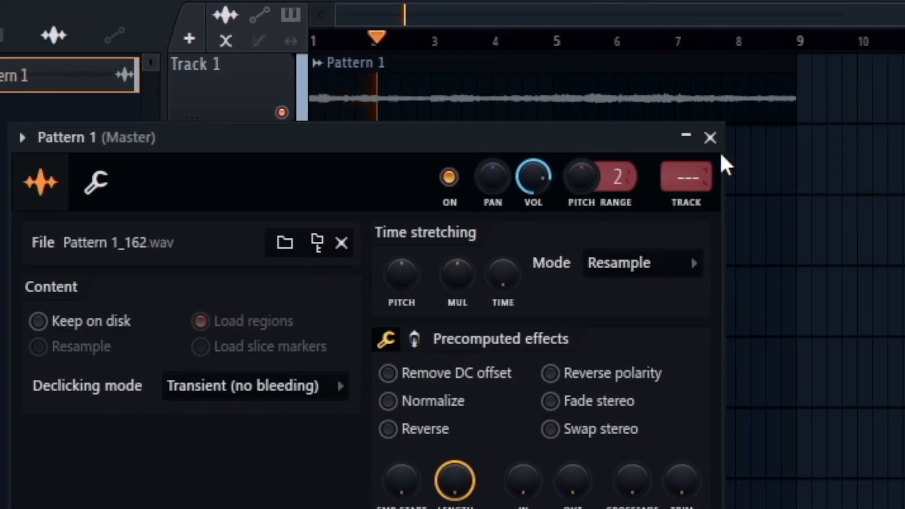
click(731, 138)
key(F9)
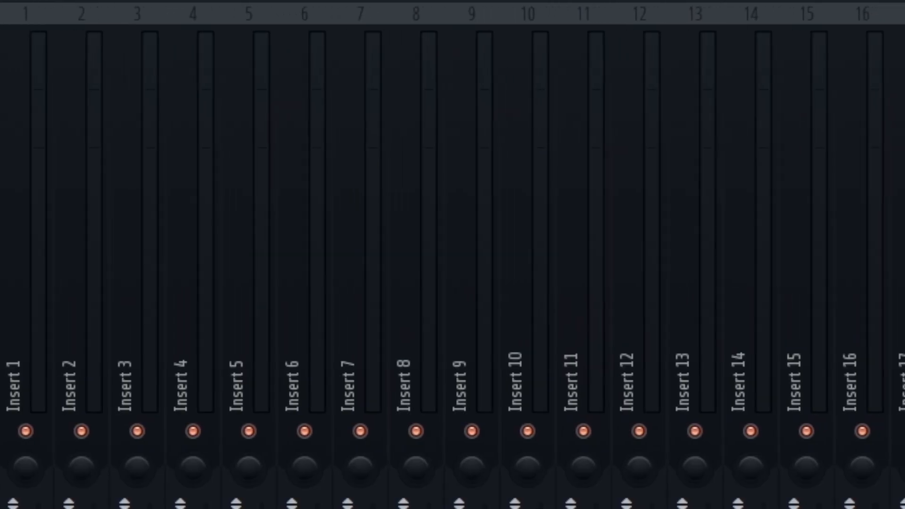
key(F9)
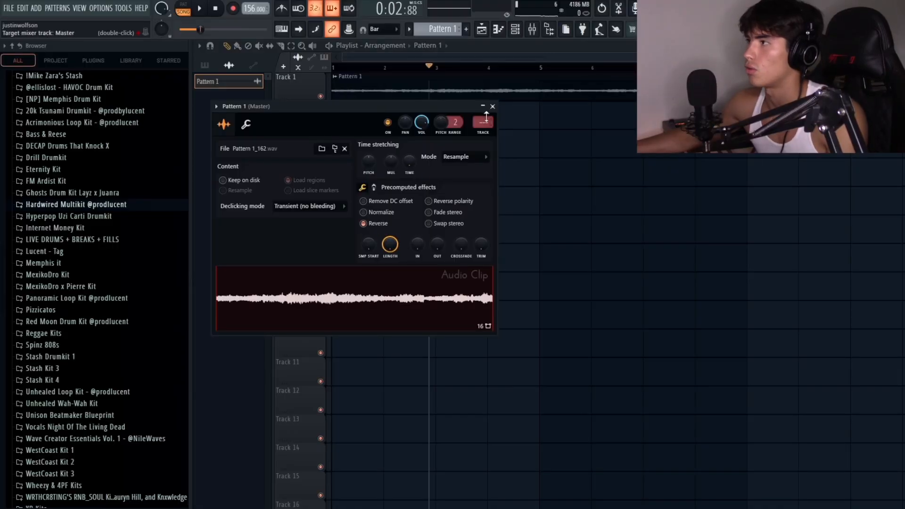
Play back the reversed Pattern 1 audio clip and close its channel settings
click(493, 106)
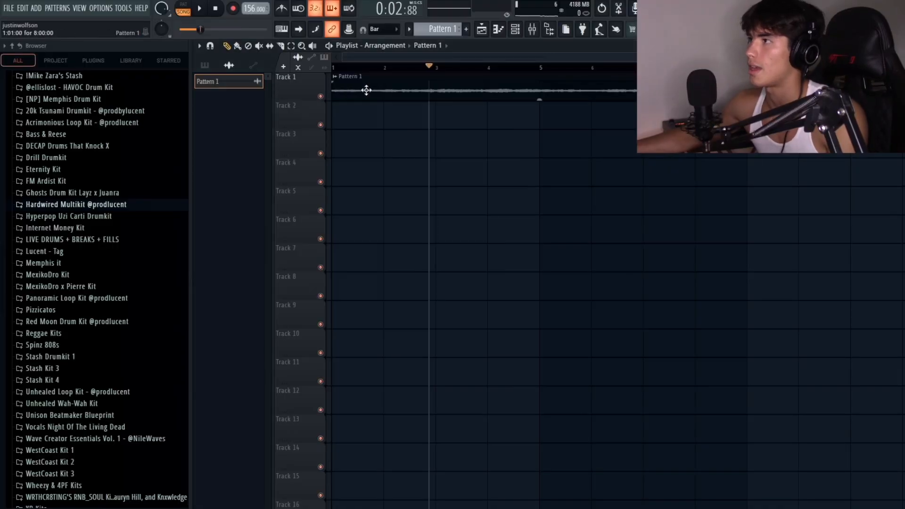
key(space)
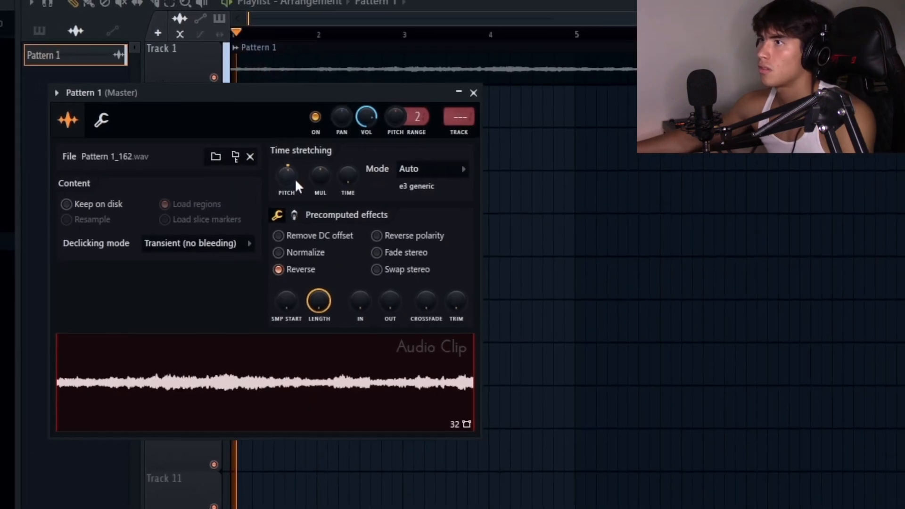
click(473, 93)
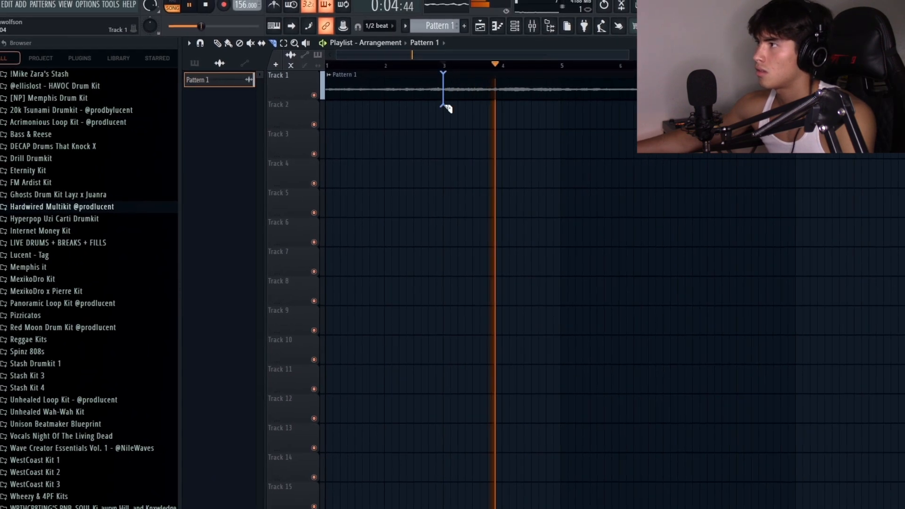
Slice the Pattern 1 audio clip on Track 1 at bar 3
drag(444, 106, 446, 105)
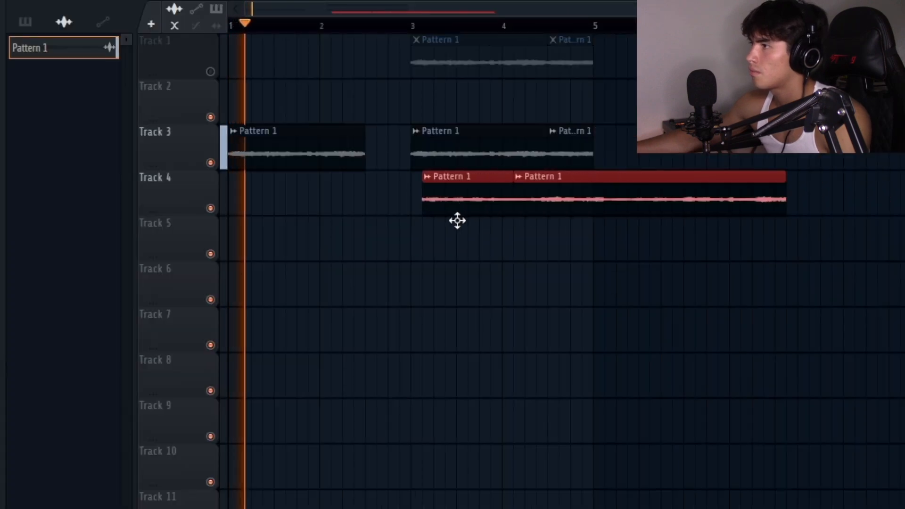
Move the Track 4 clips back to the end of the first Track 3 clip and delete the two Track 3 clips after bar 3
drag(457, 218, 404, 218)
right_click(416, 132)
right_click(571, 146)
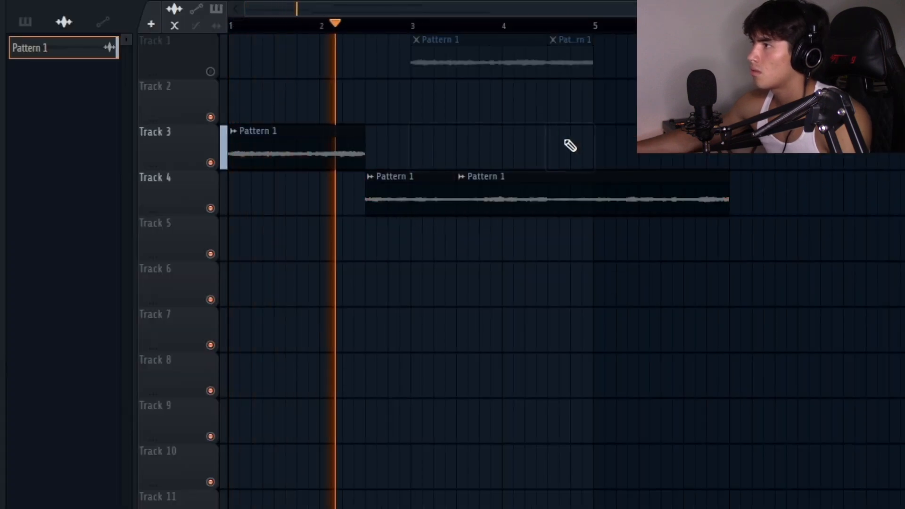
drag(657, 245, 463, 190)
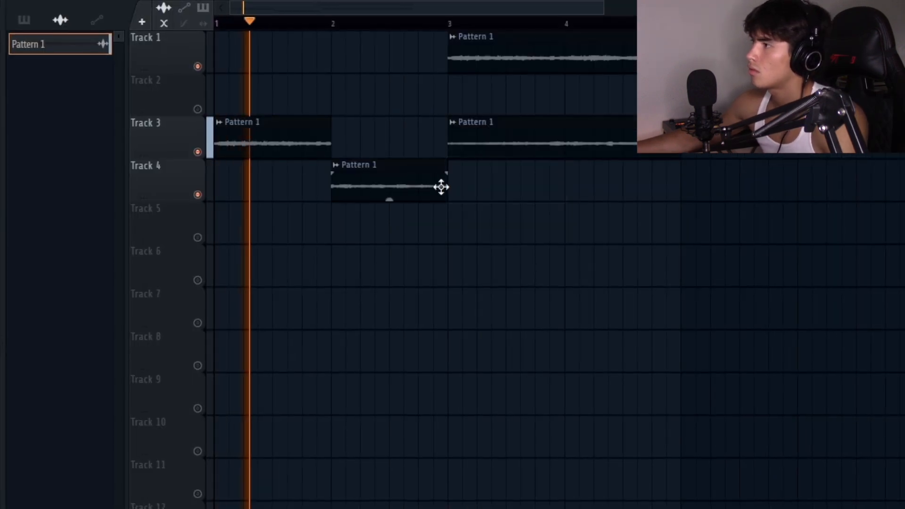
Duplicate the Track 4 clip to bar 3, shift the original earlier to overlap the first Track 3 clip and trim its start
key(ctrl+b)
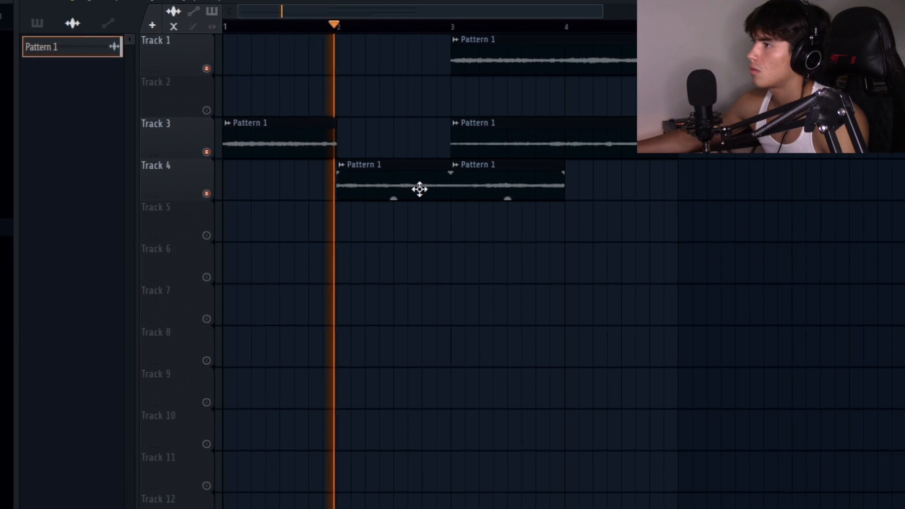
drag(437, 177, 392, 178)
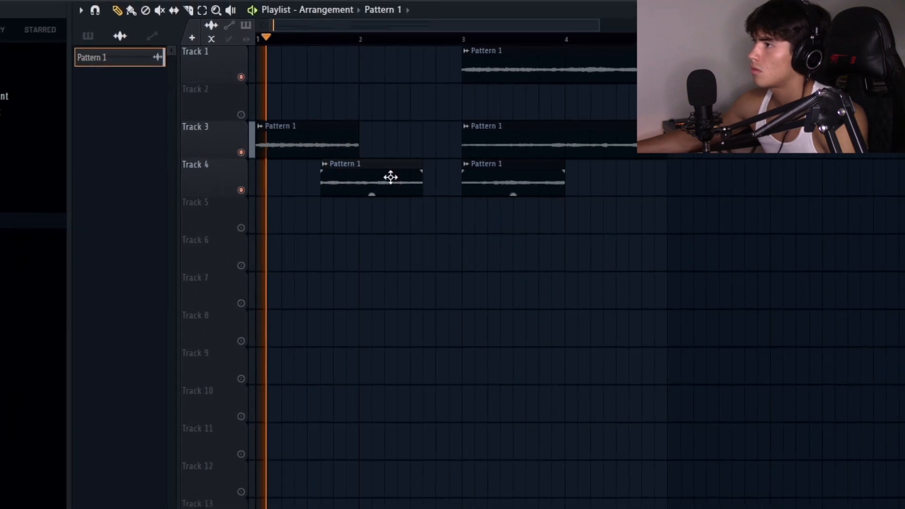
drag(322, 182, 371, 182)
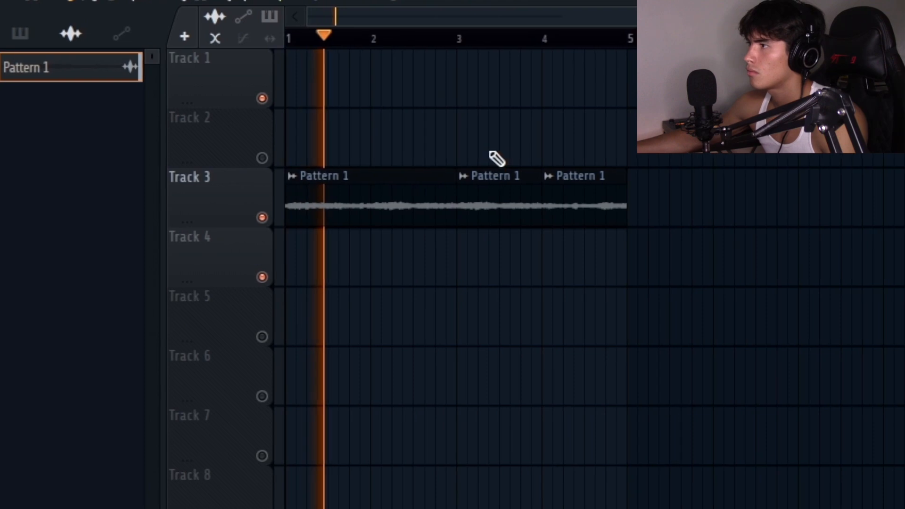
Clear the Track 3 clips from bar 3 onward and place a two-bar clip on Track 4 starting a quarter bar before bar 3
right_click(528, 186)
drag(489, 174, 383, 283)
scroll(355, 142, up, 3)
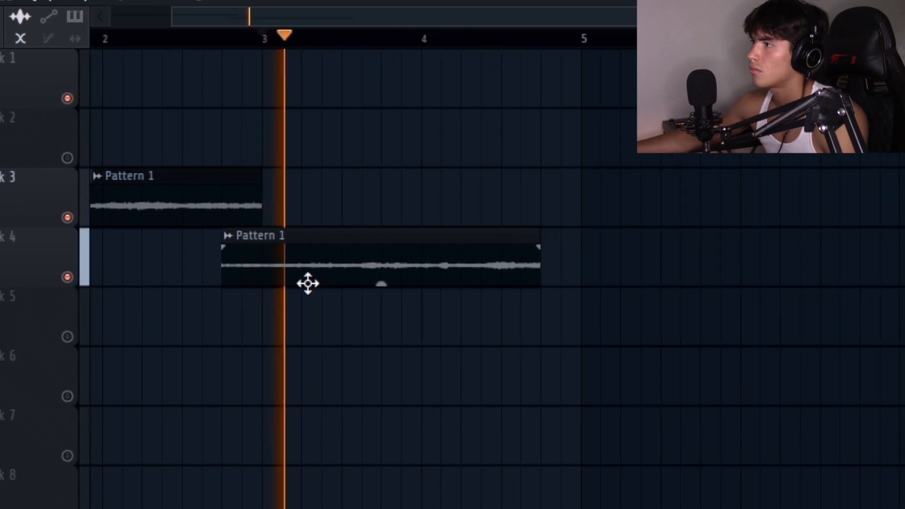
Play back the overlapping clips and shift the Track 4 clip about an eighth of a bar later
key(space)
key(space)
key(space)
drag(287, 265, 296, 269)
key(space)
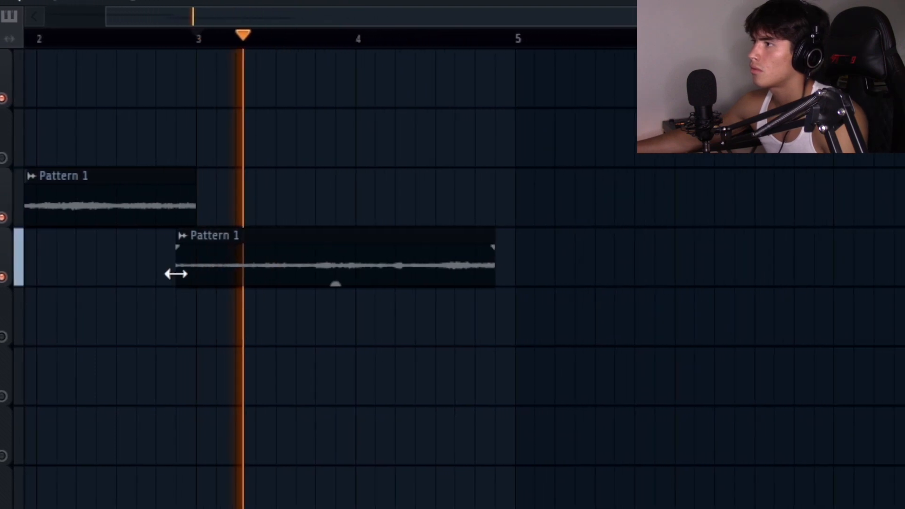
Trim the Track 4 clip's start to bar 3 and extend its end to bar 5
drag(178, 280, 199, 274)
drag(495, 248, 527, 247)
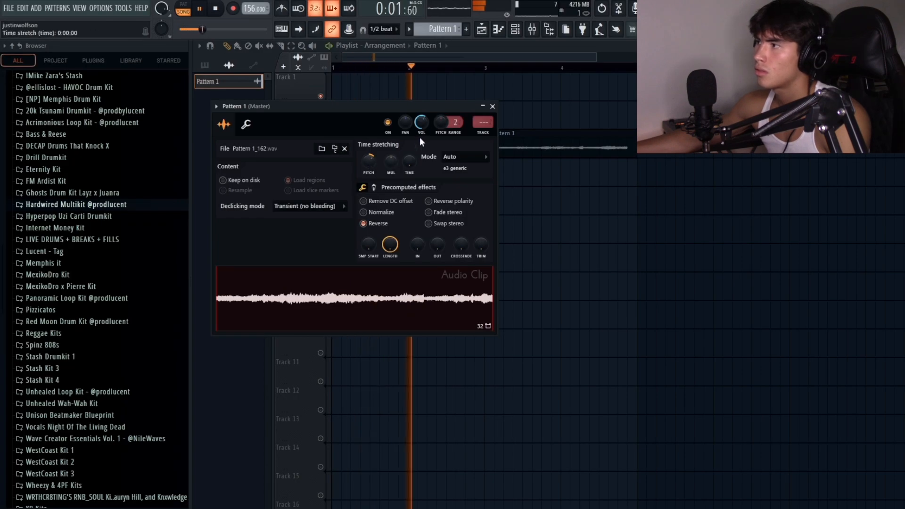
Lower the Pattern 1 audio clip's volume and reopen its settings from the first Track 3 clip
drag(429, 126, 422, 138)
drag(420, 137, 419, 152)
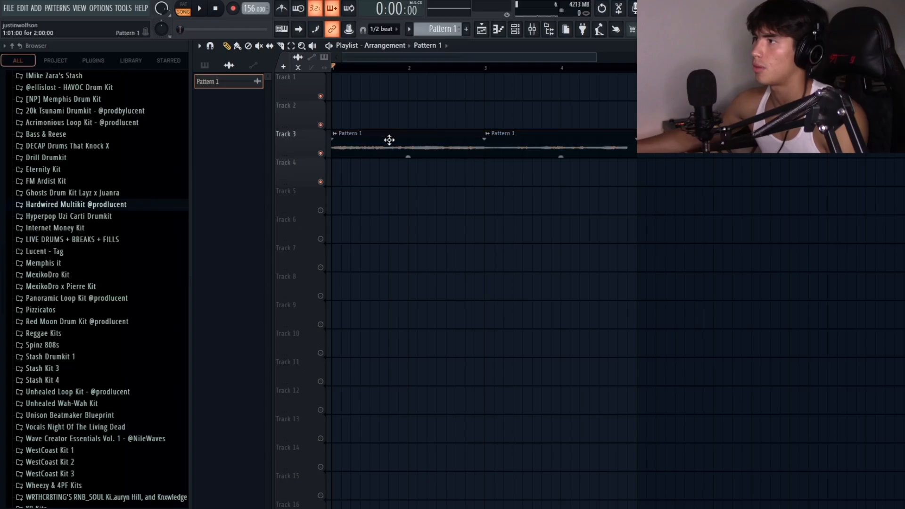
double_click(389, 140)
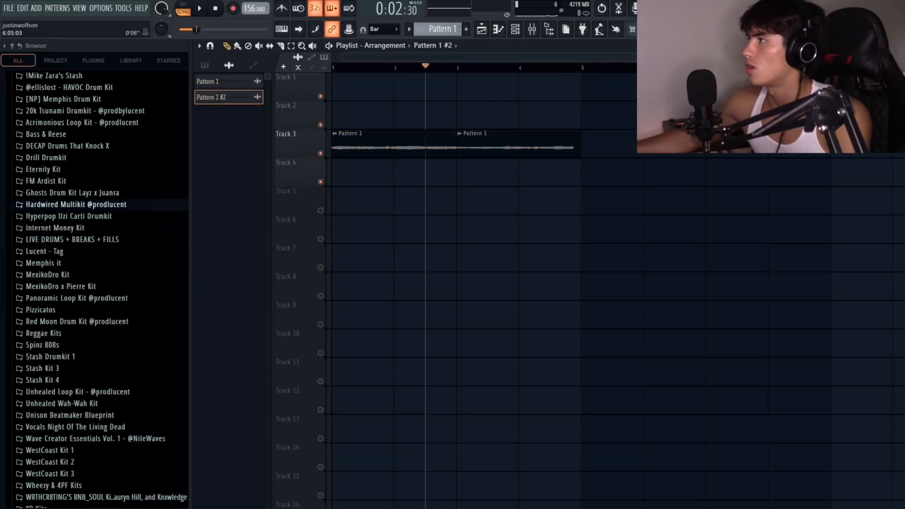
Route the Pattern 1 audio clip on Track 3 from the Master to its own mixer track
scroll(623, 71, up, 1)
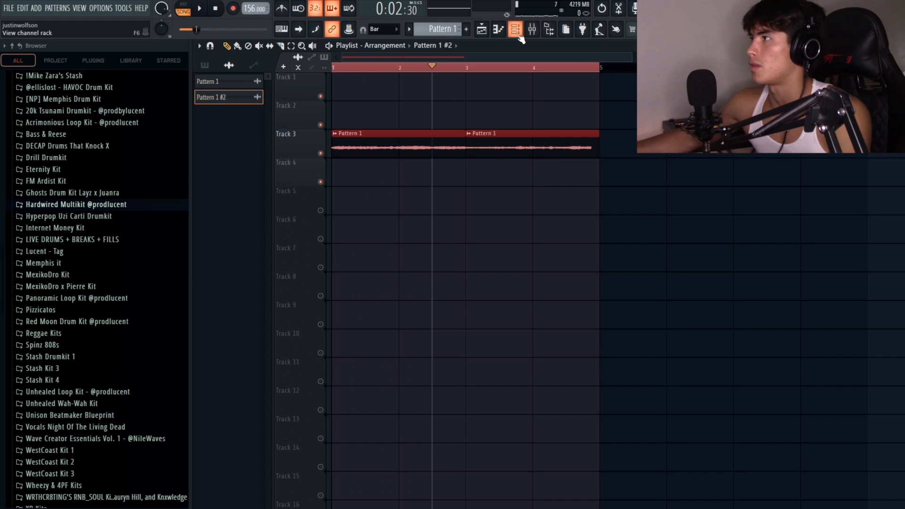
double_click(455, 142)
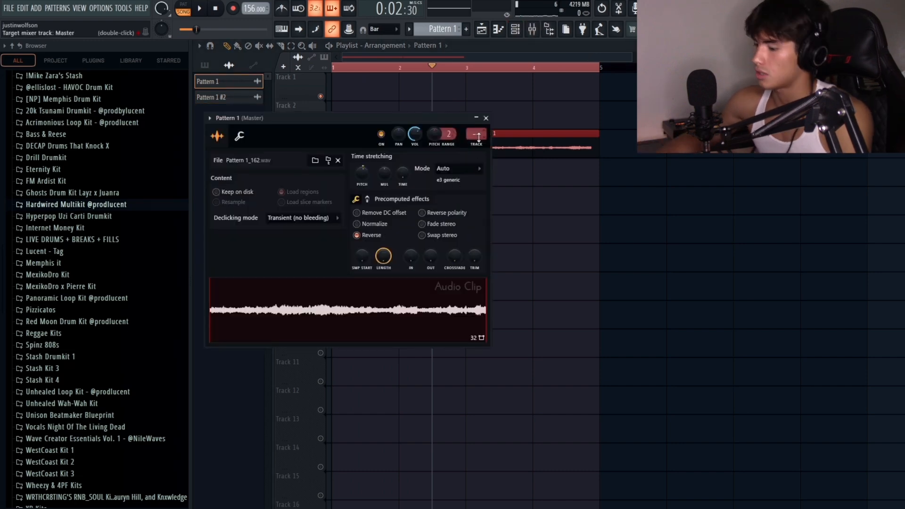
click(478, 137)
Load the RC-20 Retro Color preset Phasing Fun on the Pattern 1 mixer track and add another plugin in effect slot 2
click(884, 179)
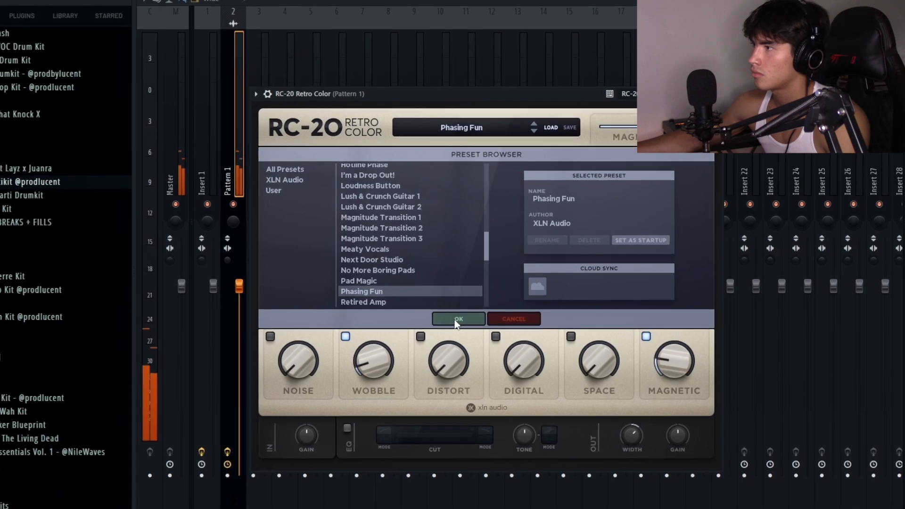
scroll(422, 282, up, 2)
scroll(420, 282, down, 3)
click(459, 319)
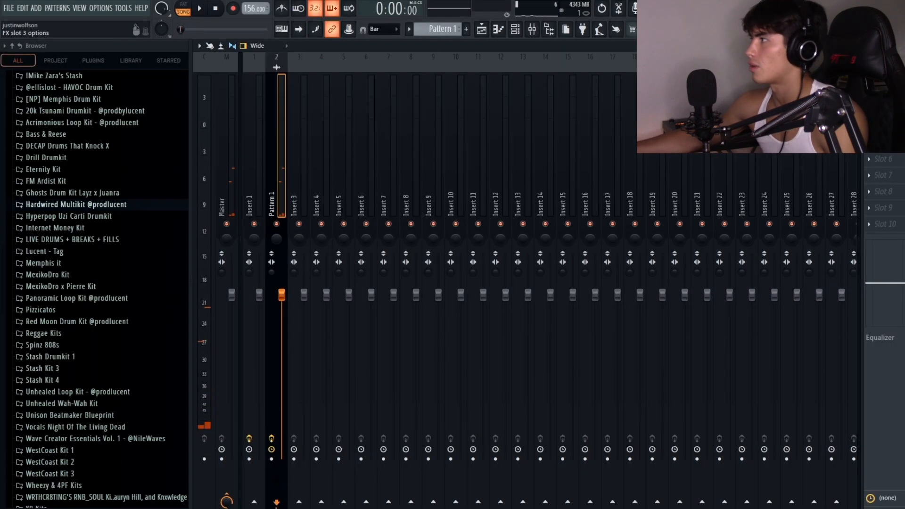
click(865, 101)
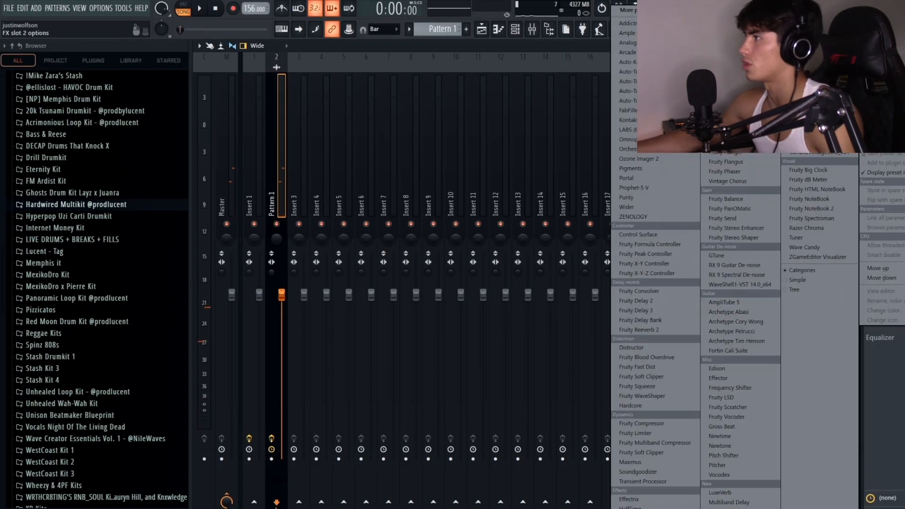
click(647, 197)
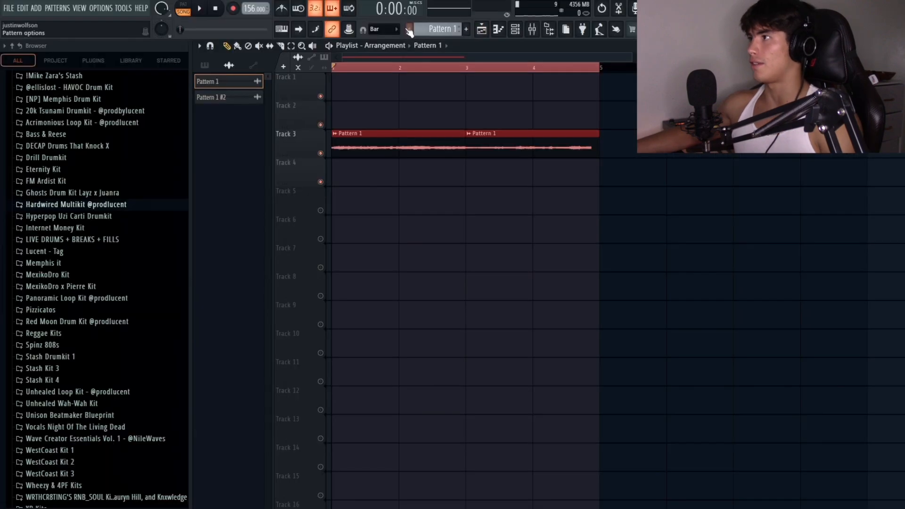
Render Pattern 1 to a WAV audio clip and place it on Track 1 at bar 1
click(409, 30)
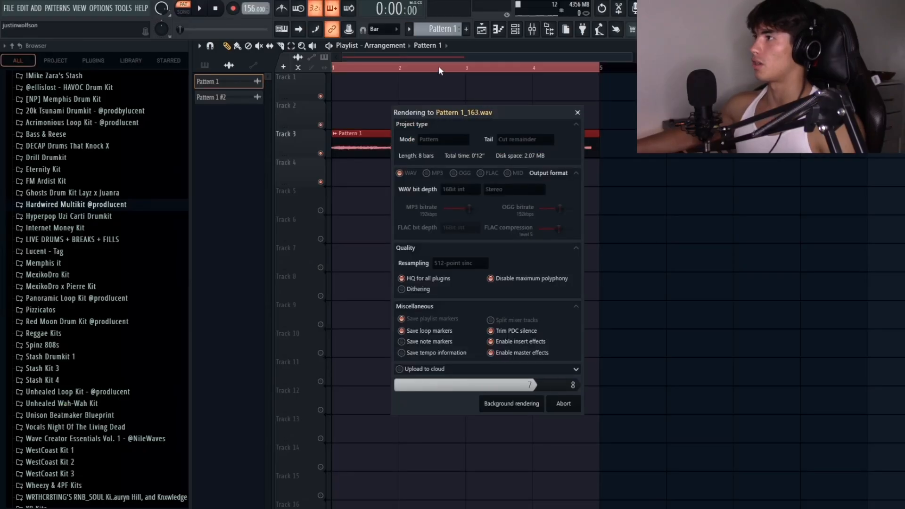
click(341, 97)
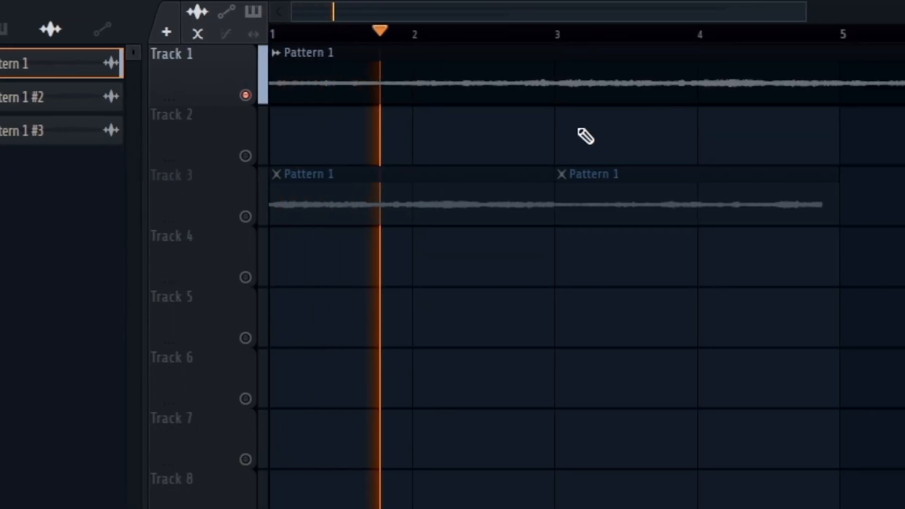
drag(786, 10, 904, 11)
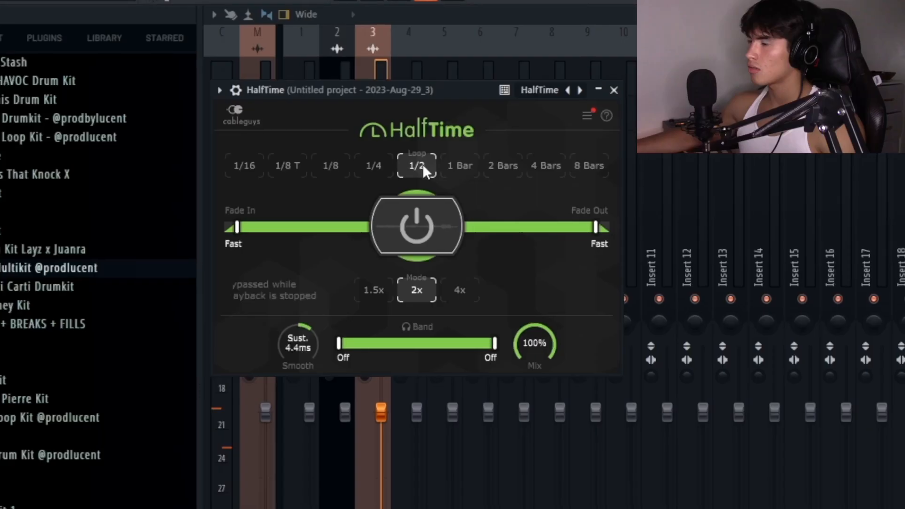
Try the 1/2 loop length in HalfTime on mixer track 3 and set the loop length to 1/4
click(423, 165)
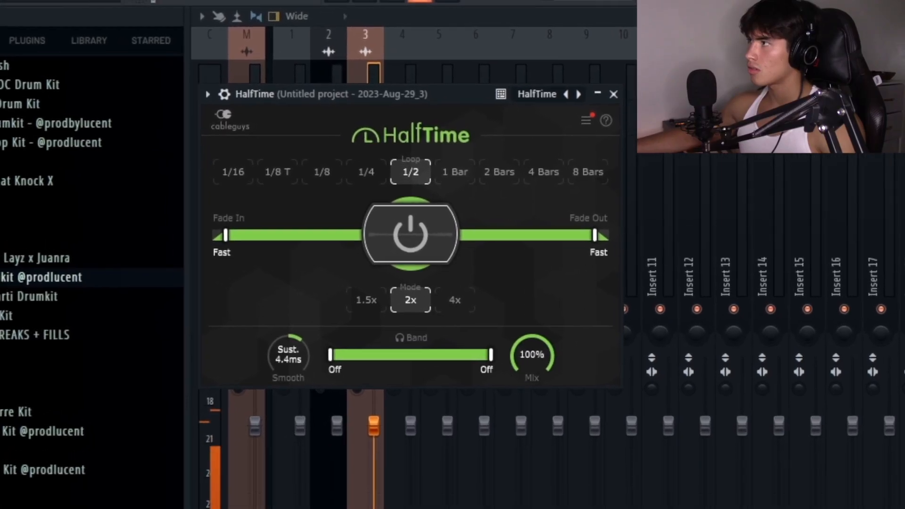
drag(535, 333, 562, 330)
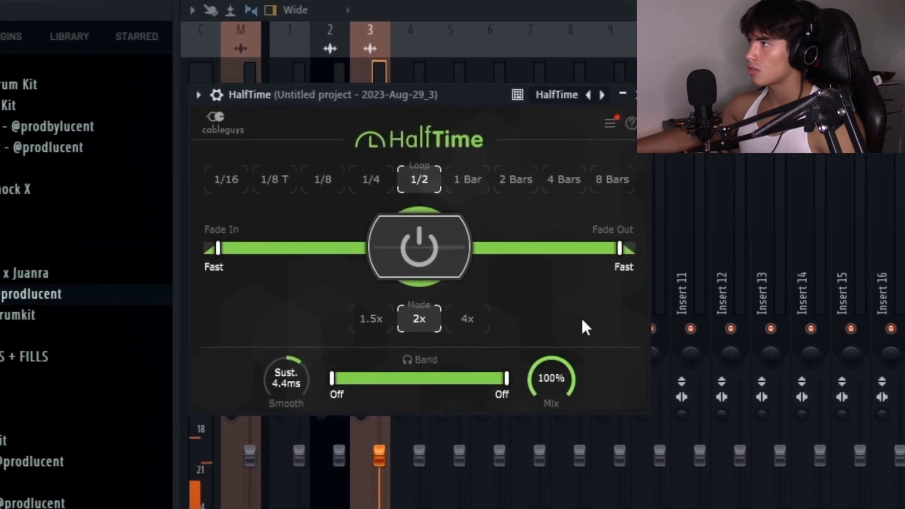
click(396, 165)
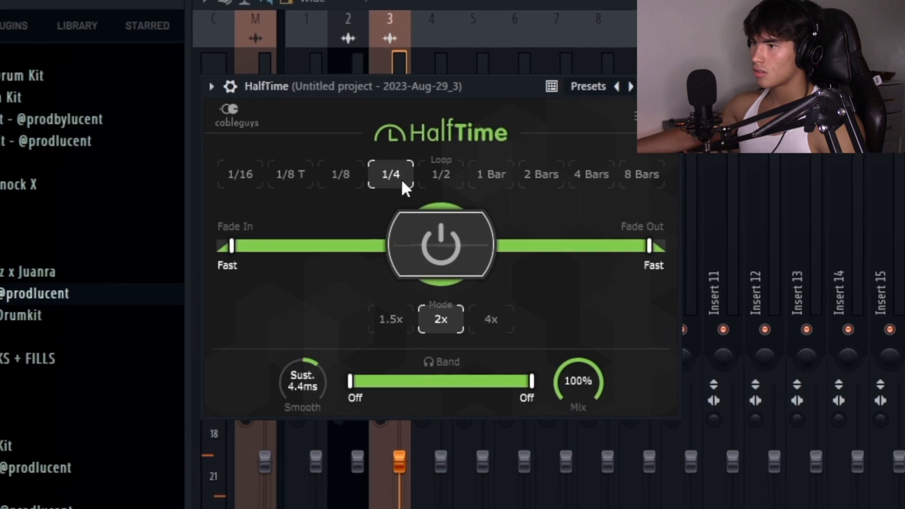